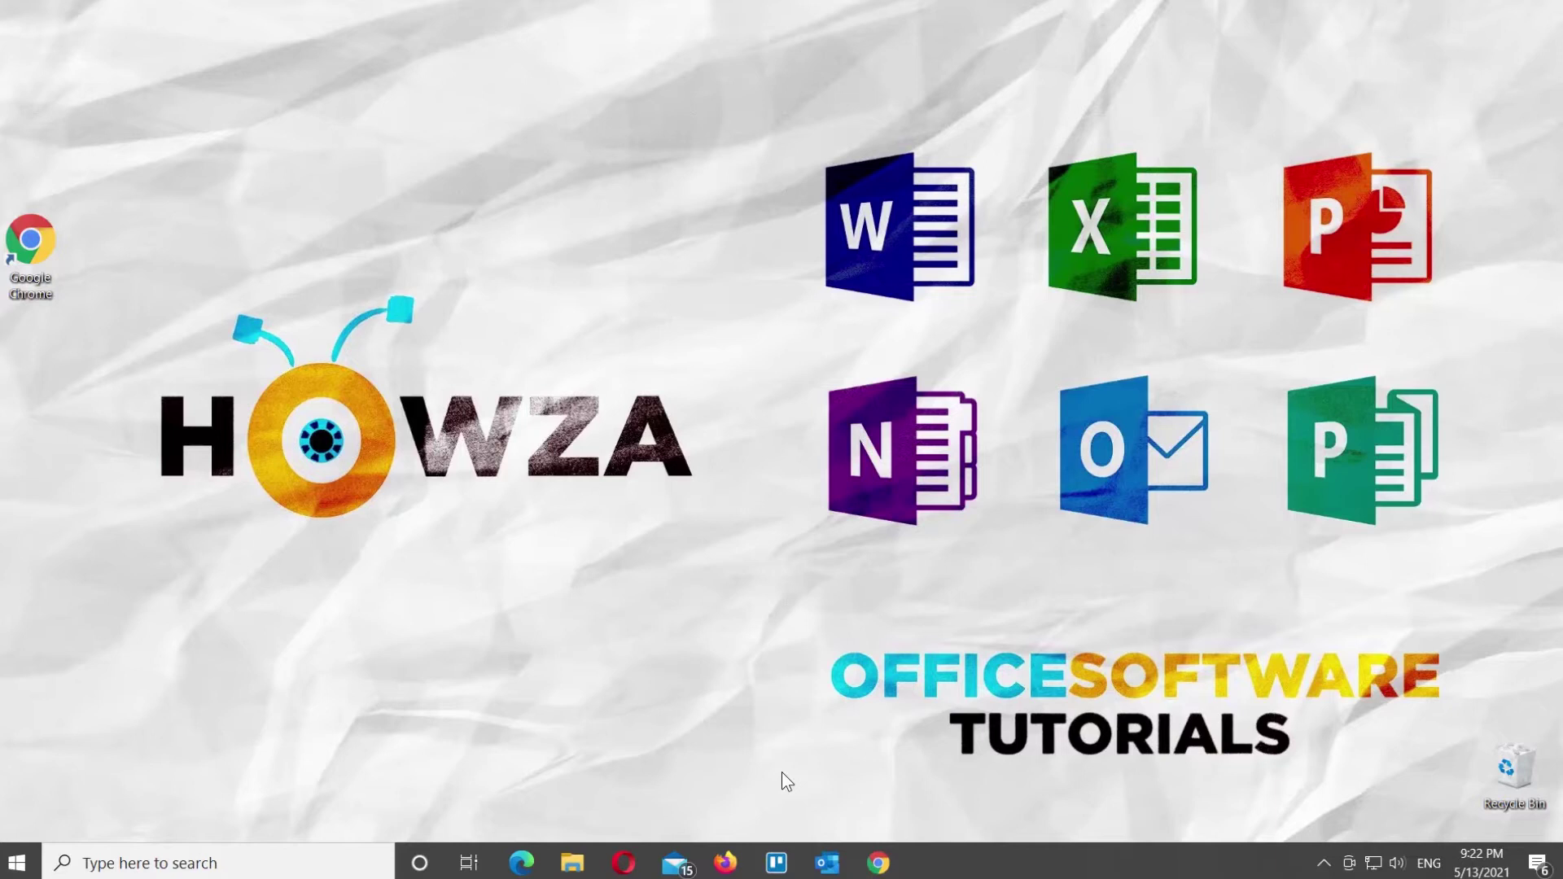
# Bring the presentation back and format the title word 'Superscript' as superscript.
pyautogui.click(879, 862)
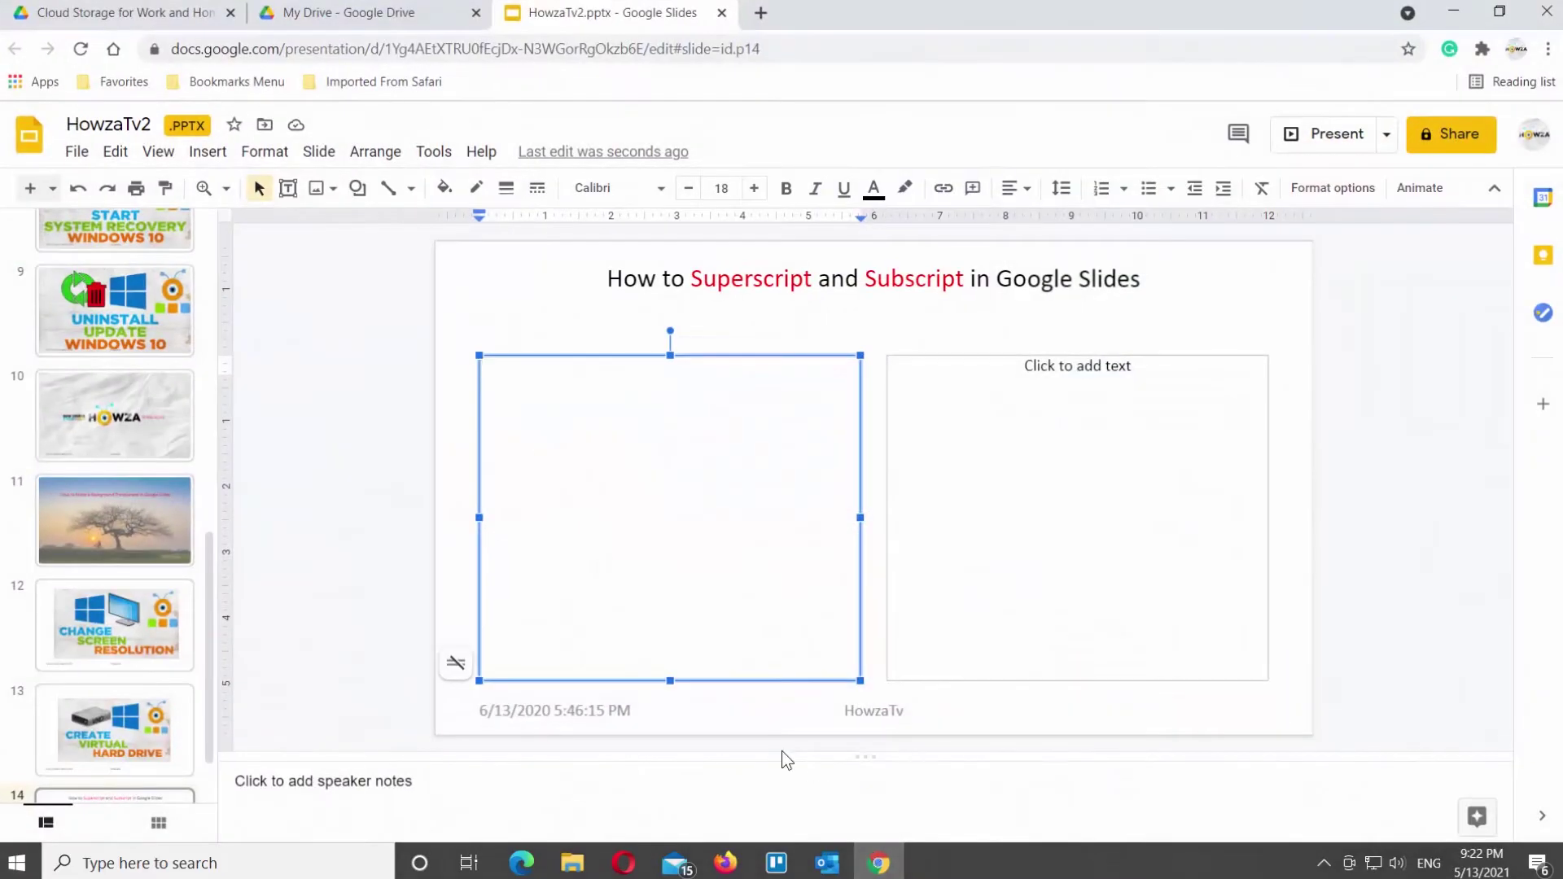
pyautogui.click(736, 281)
pyautogui.doubleClick(735, 282)
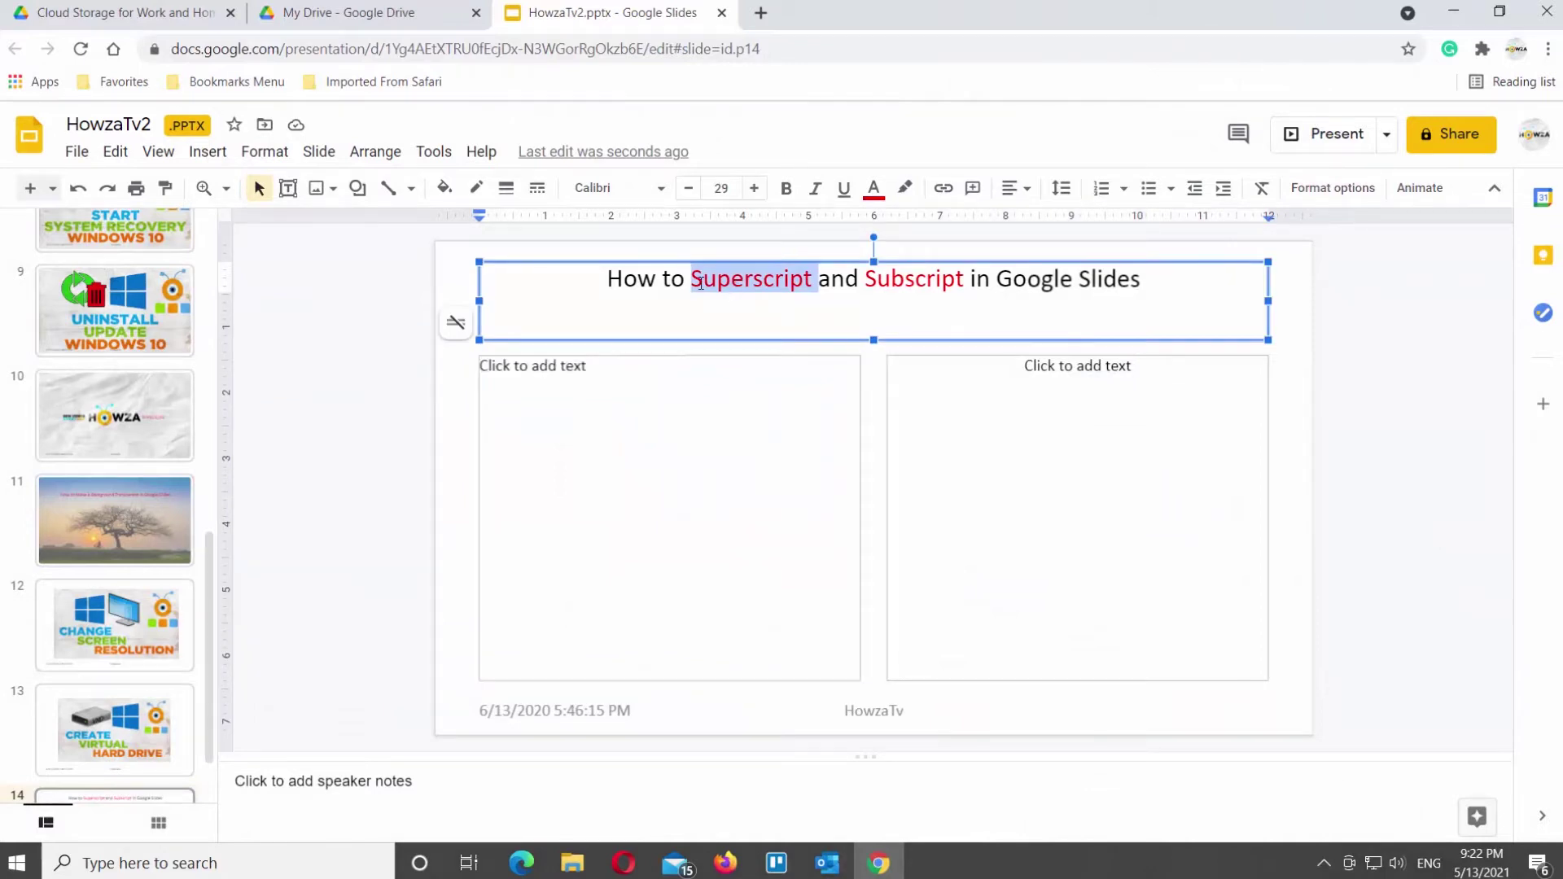
pyautogui.click(283, 154)
pyautogui.moveTo(289, 189)
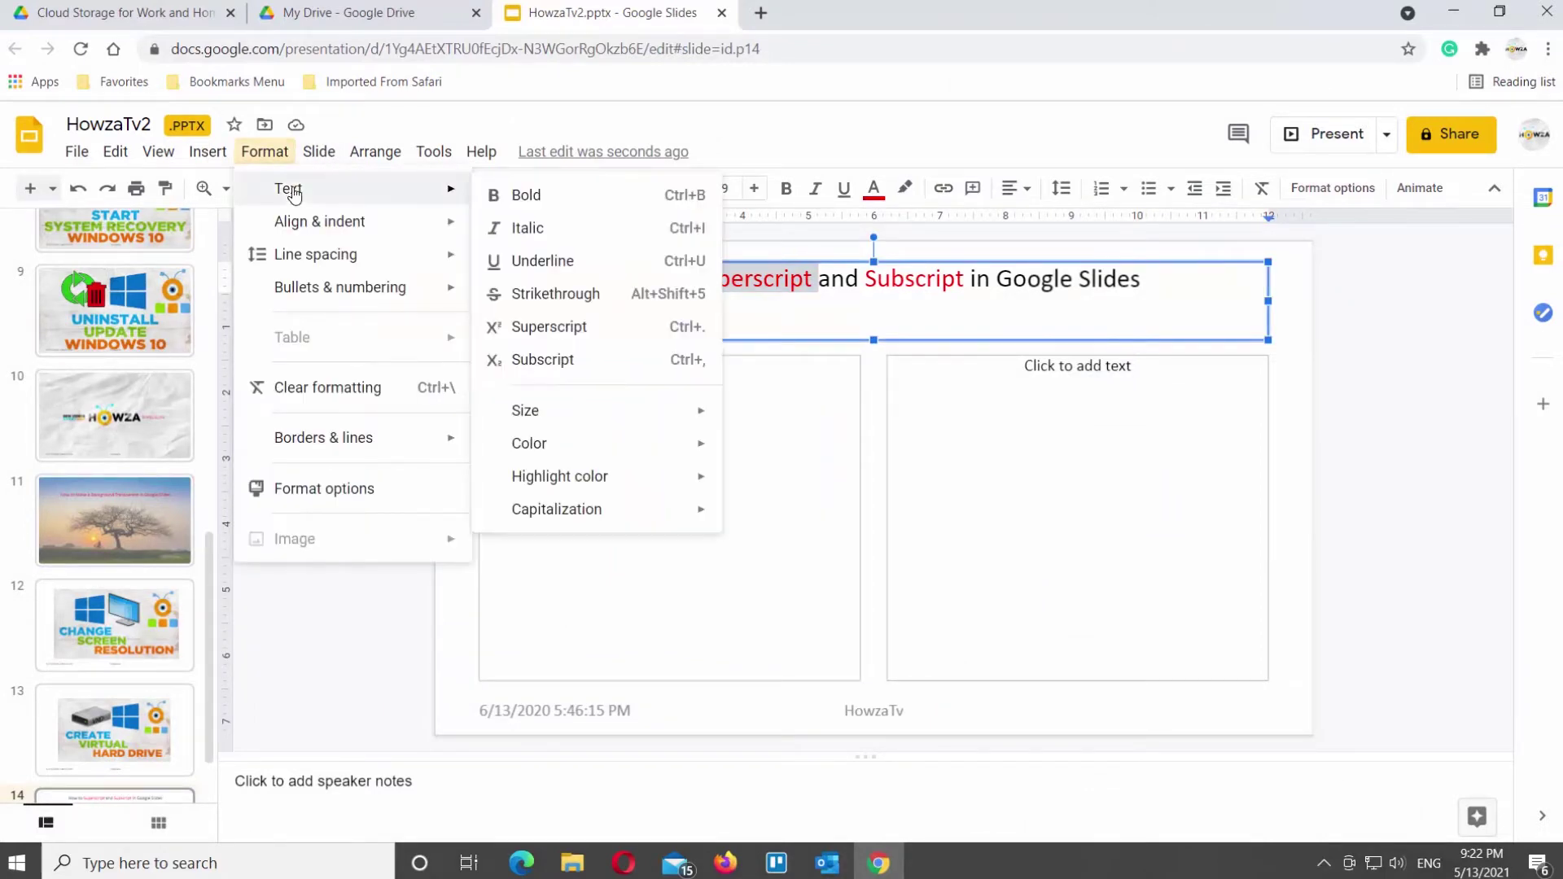
pyautogui.click(525, 326)
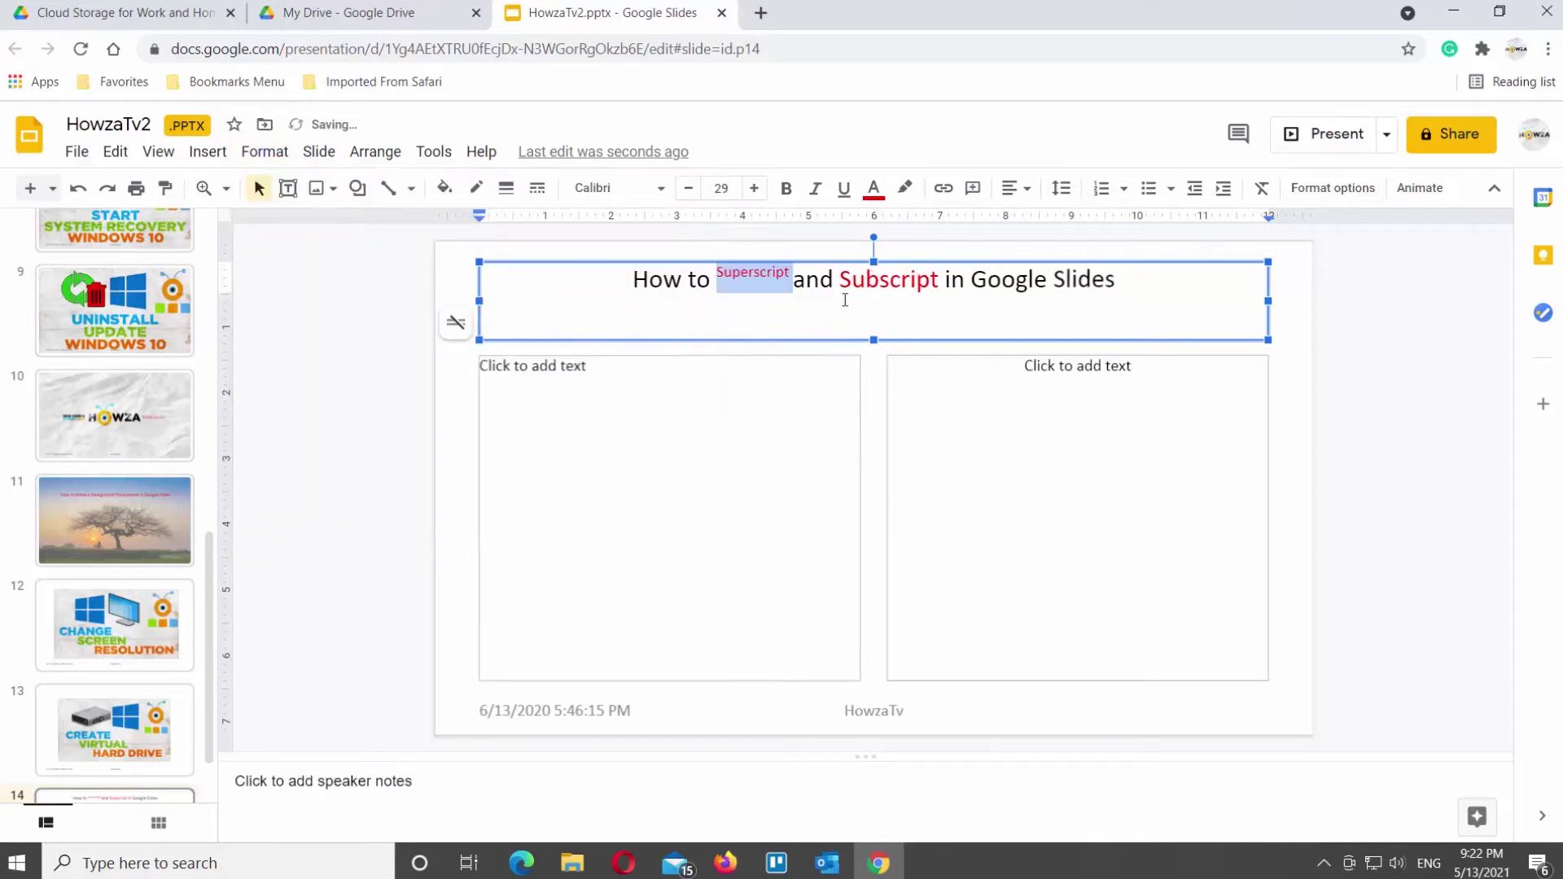
pyautogui.click(870, 283)
# Format the title word 'Subscript' as subscript.
pyautogui.doubleClick(869, 285)
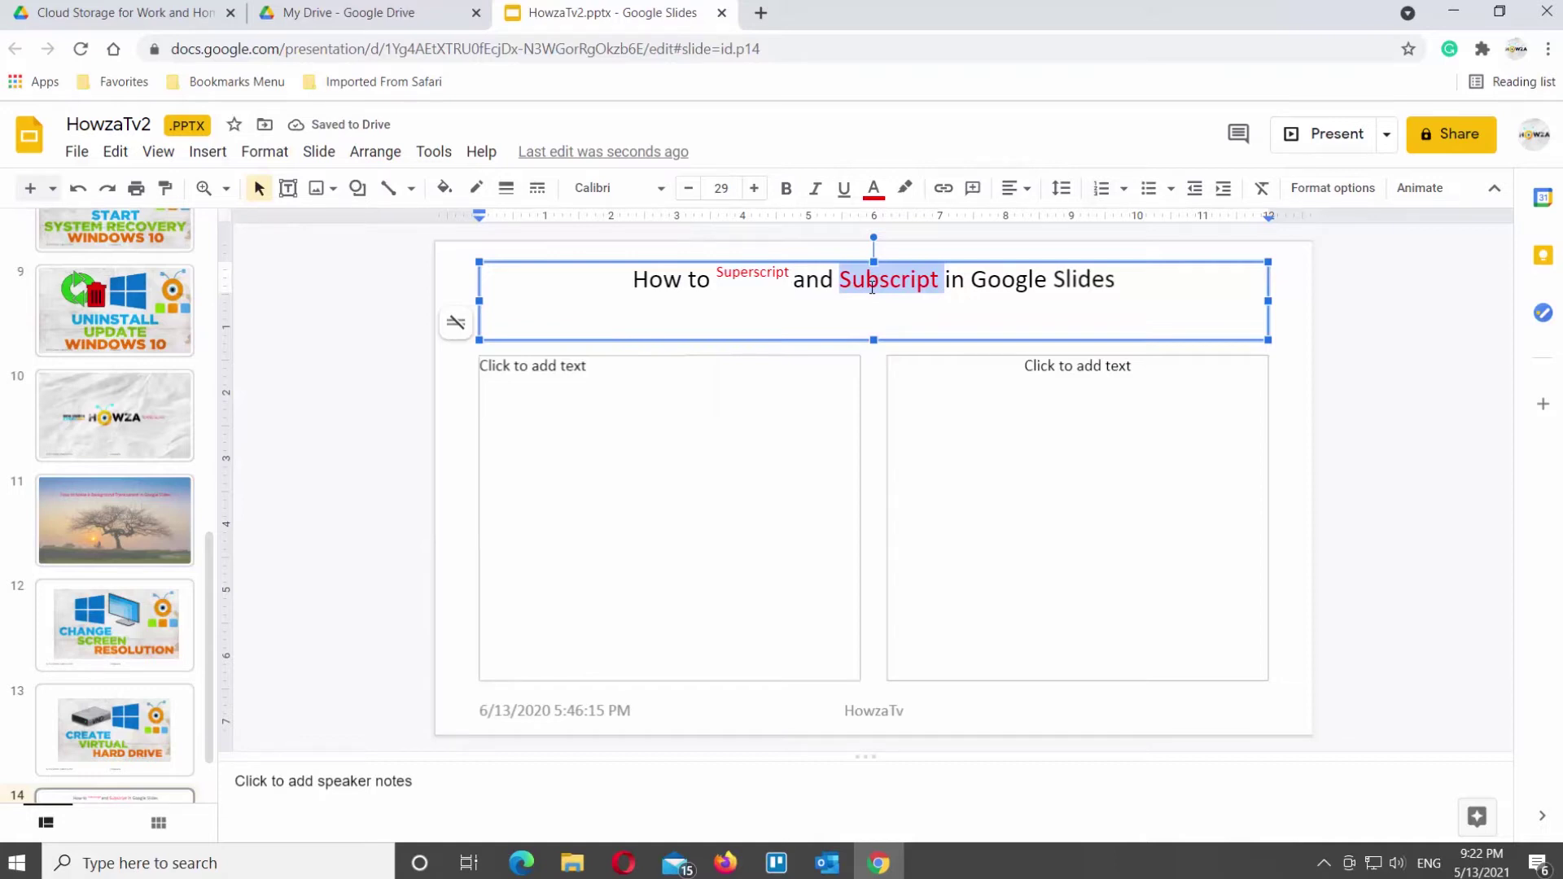
pyautogui.click(264, 152)
pyautogui.moveTo(294, 188)
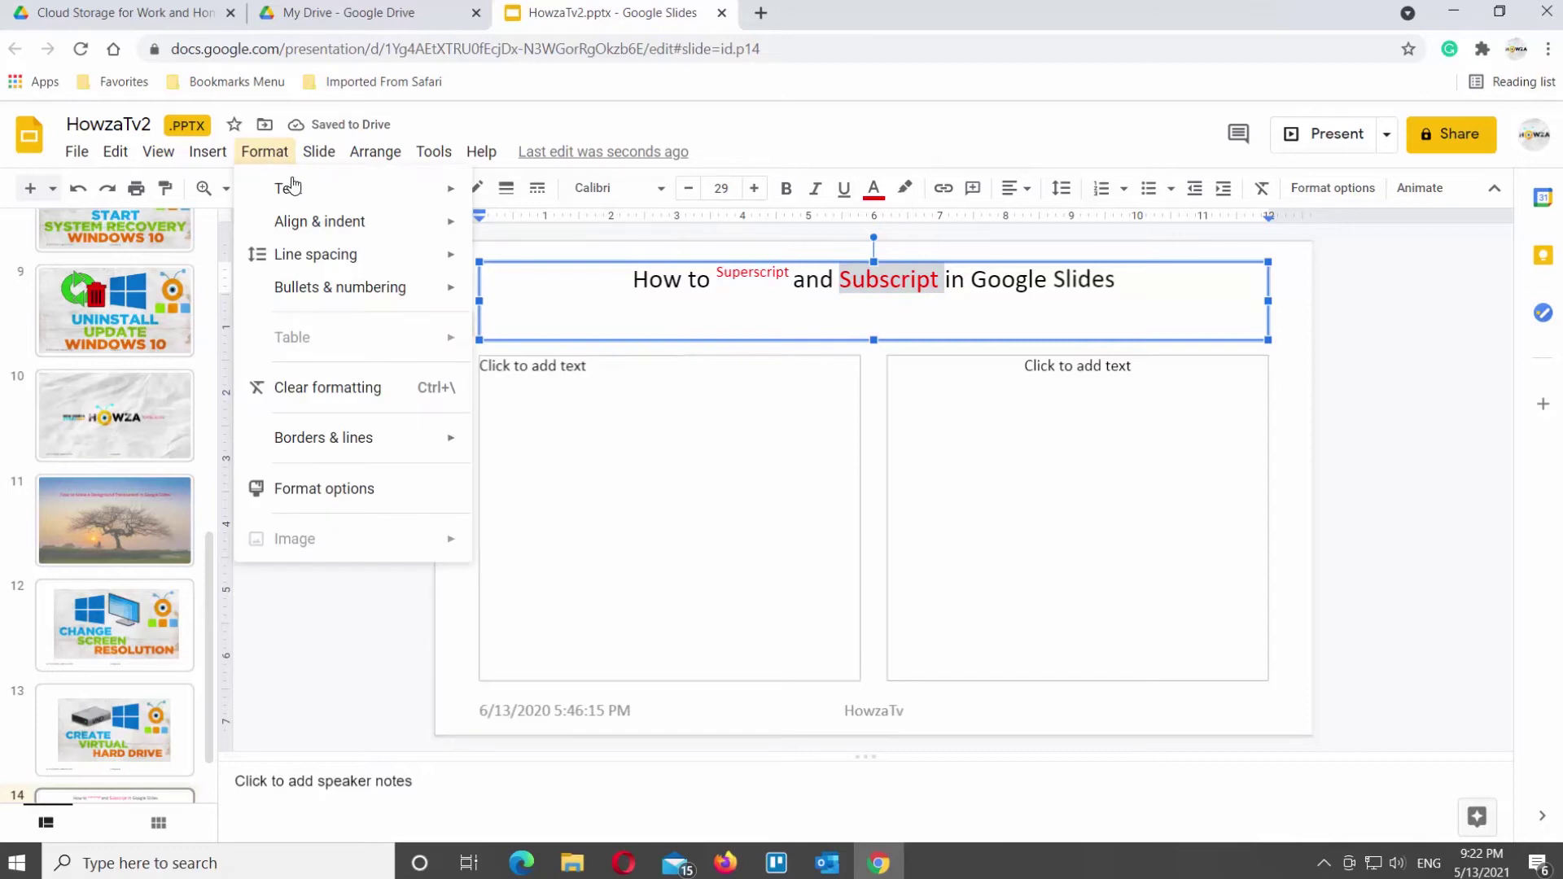
pyautogui.click(542, 359)
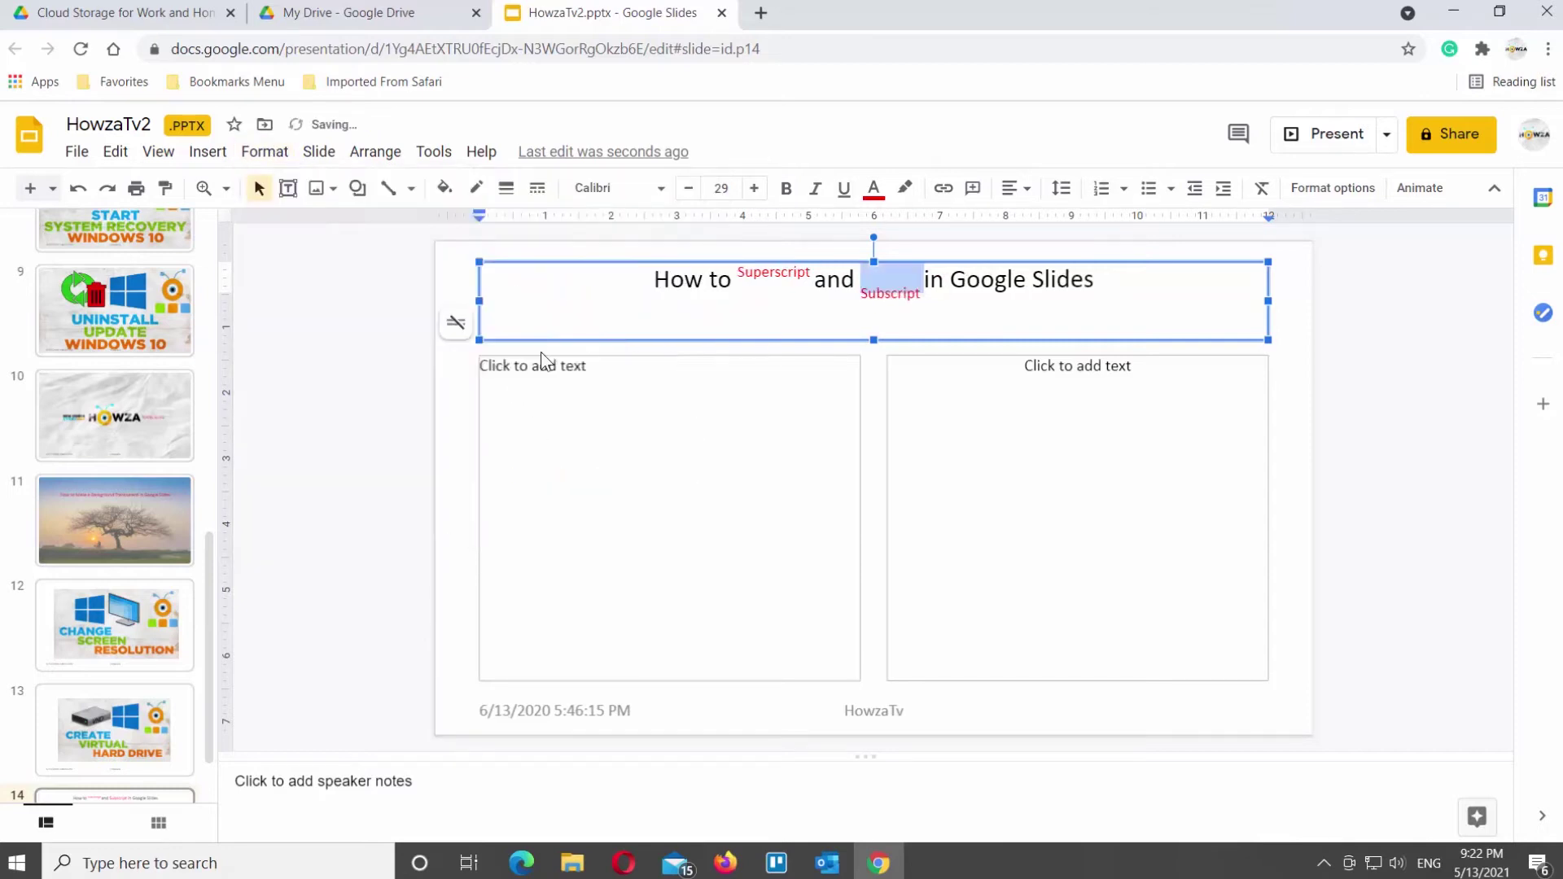
# Start the left text box with superscript 'How to' at font size 29.
pyautogui.click(673, 382)
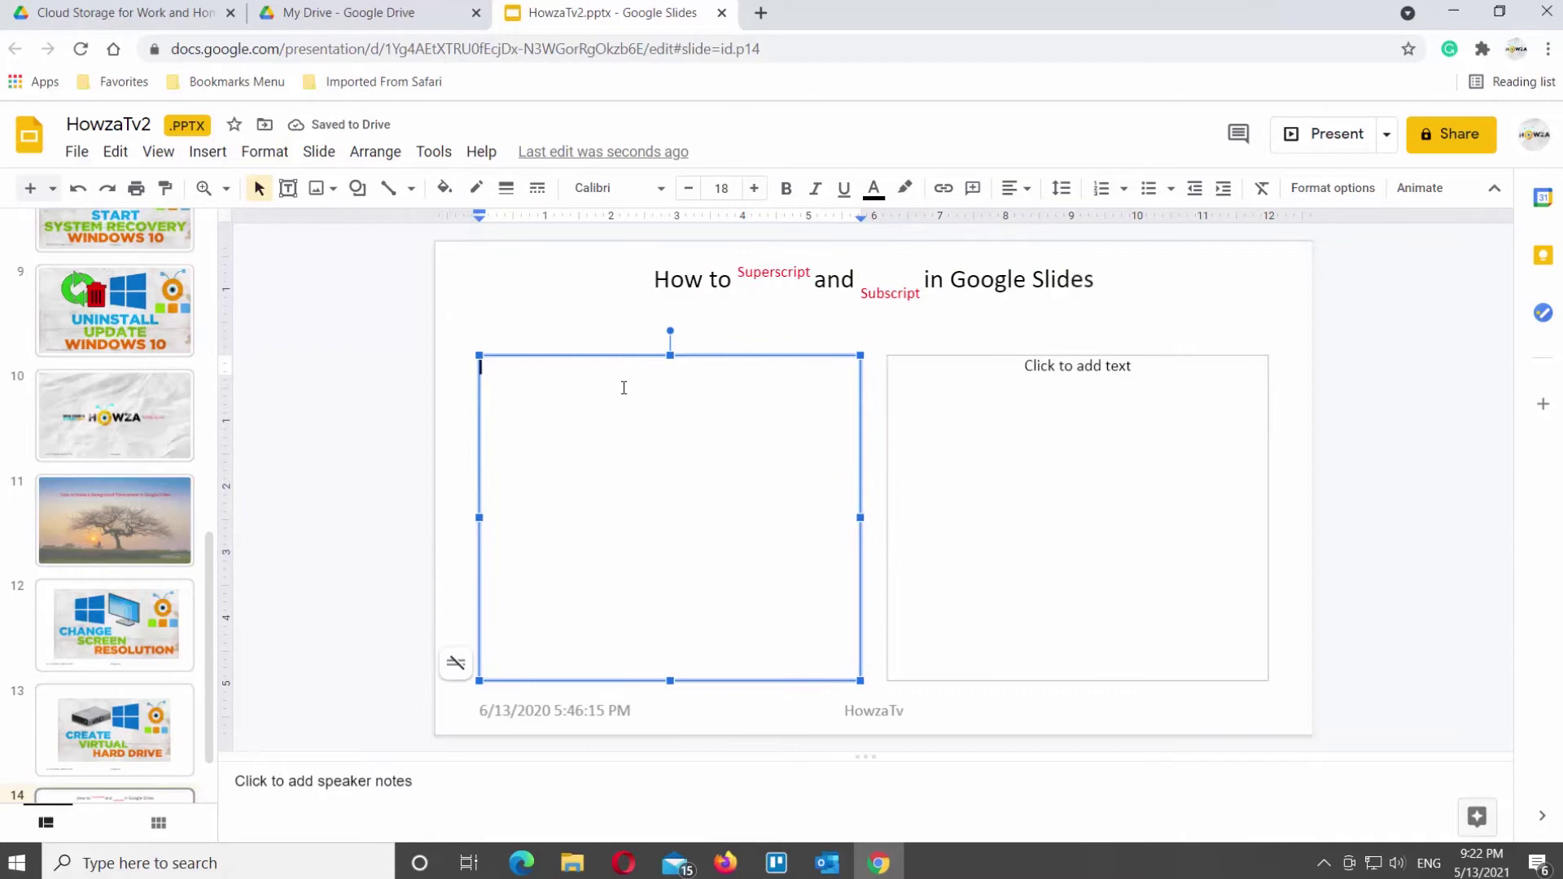
pyautogui.click(755, 188)
pyautogui.click(755, 188)
pyautogui.click(756, 188)
pyautogui.click(754, 188)
pyautogui.click(755, 188)
pyautogui.click(264, 151)
pyautogui.moveTo(288, 188)
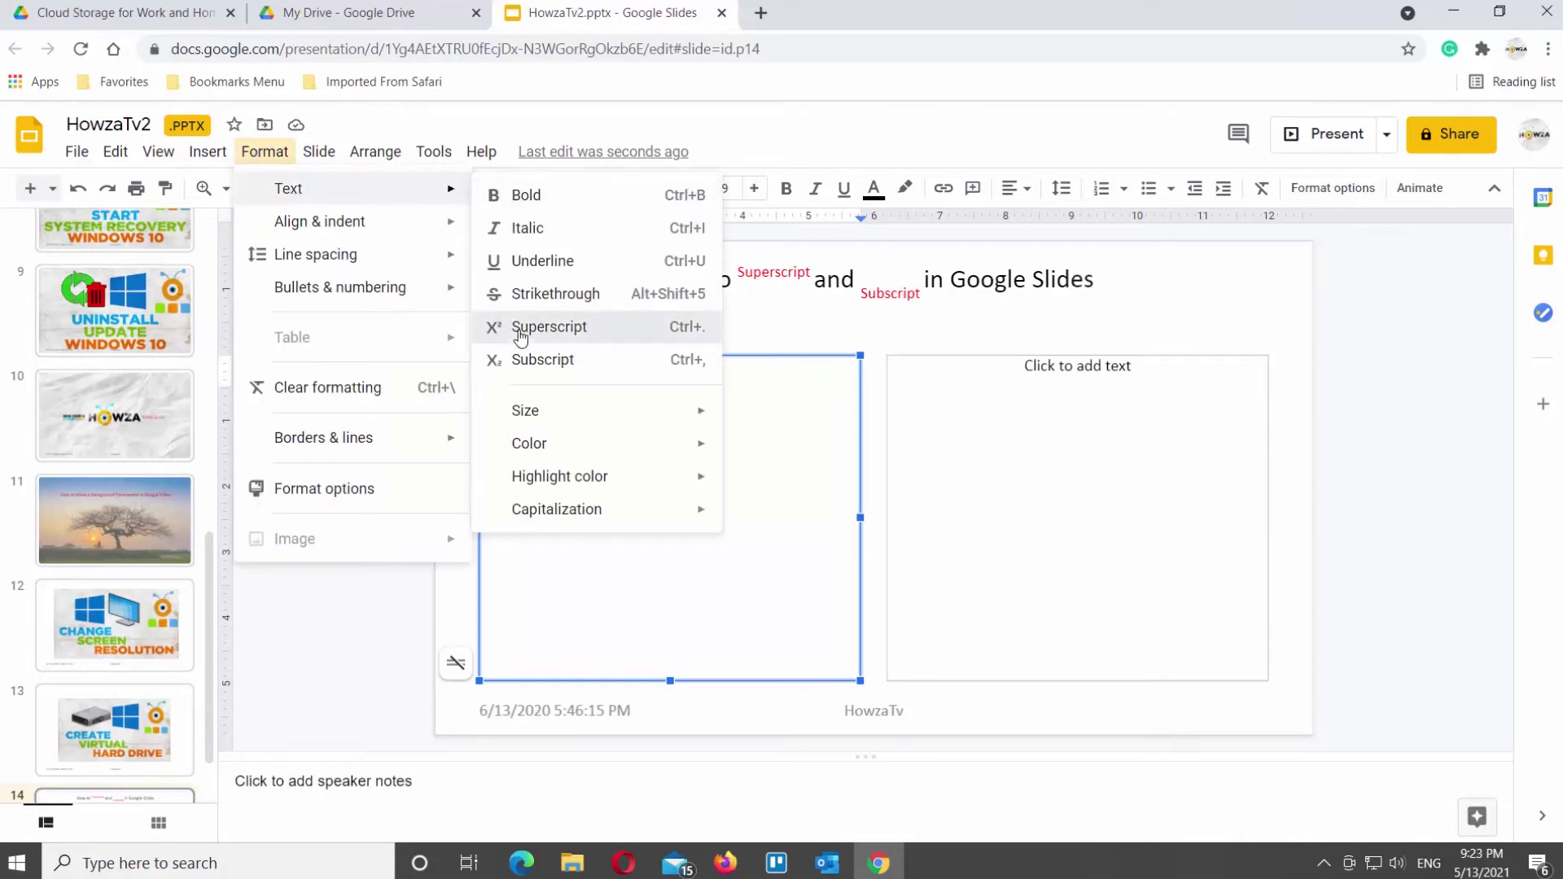
pyautogui.click(514, 329)
pyautogui.write('Howza')
pyautogui.press('BackSpace')
pyautogui.press('BackSpace')
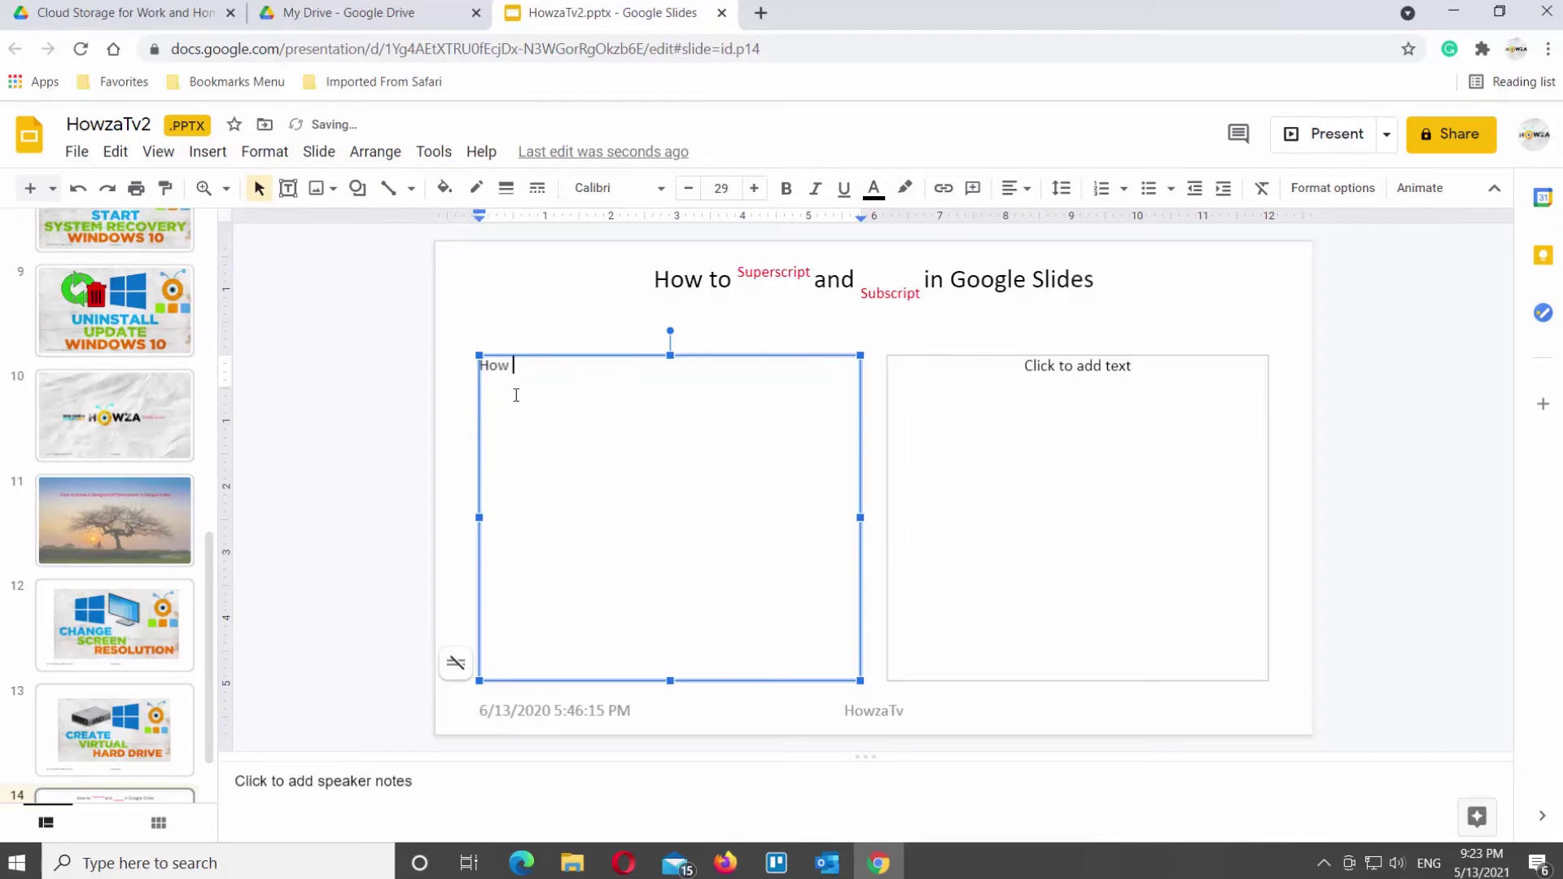
pyautogui.write('to')
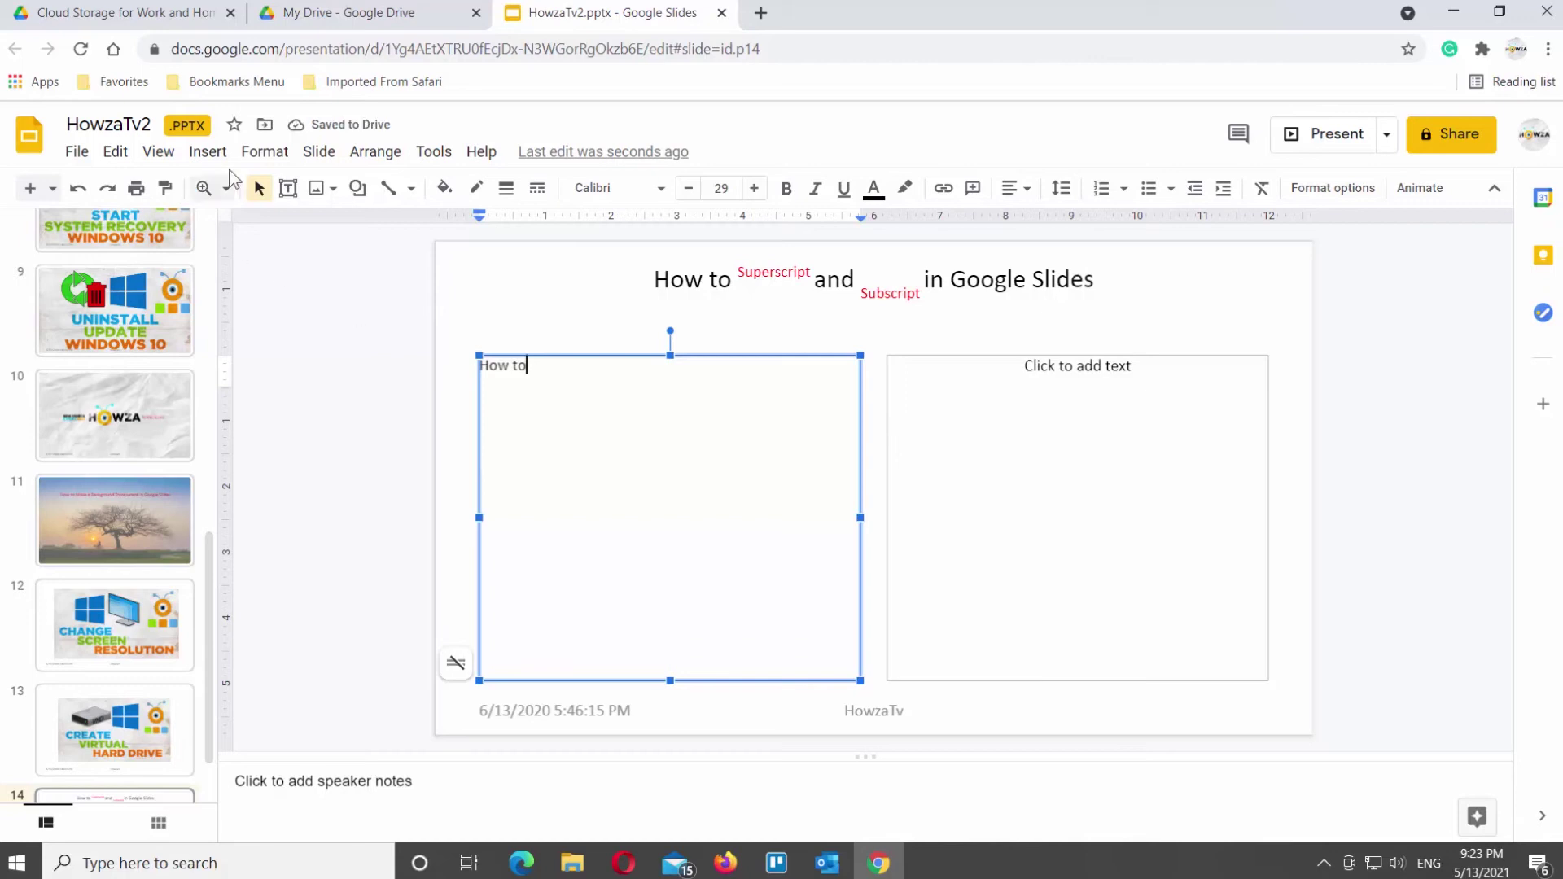
pyautogui.click(259, 156)
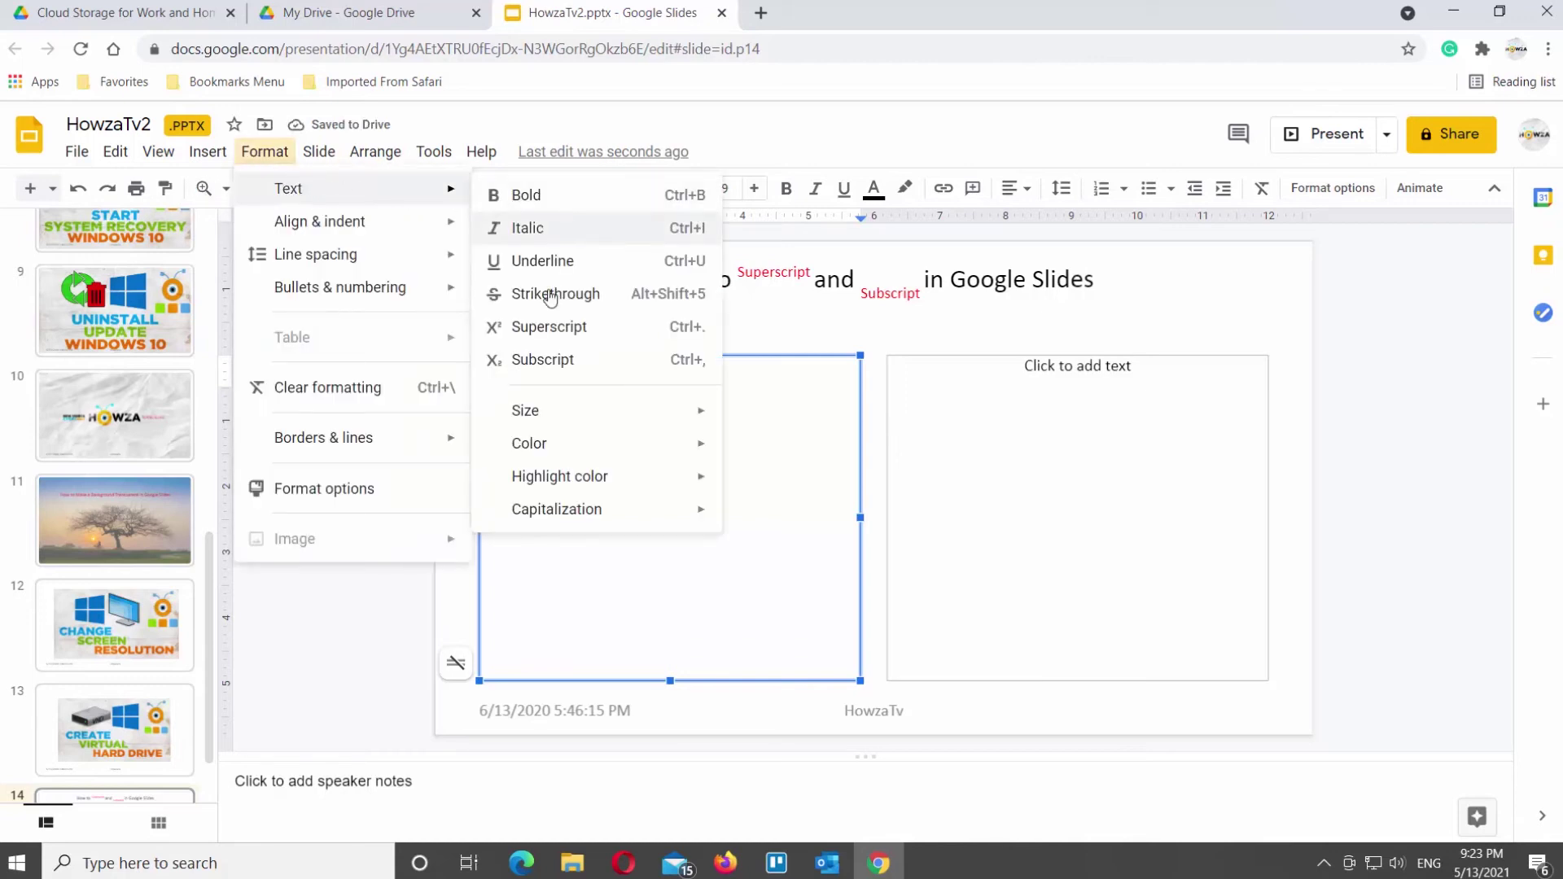
# Add normal 'Superscript and', a subscript 'Subscript in', then resume normal text.
pyautogui.click(548, 327)
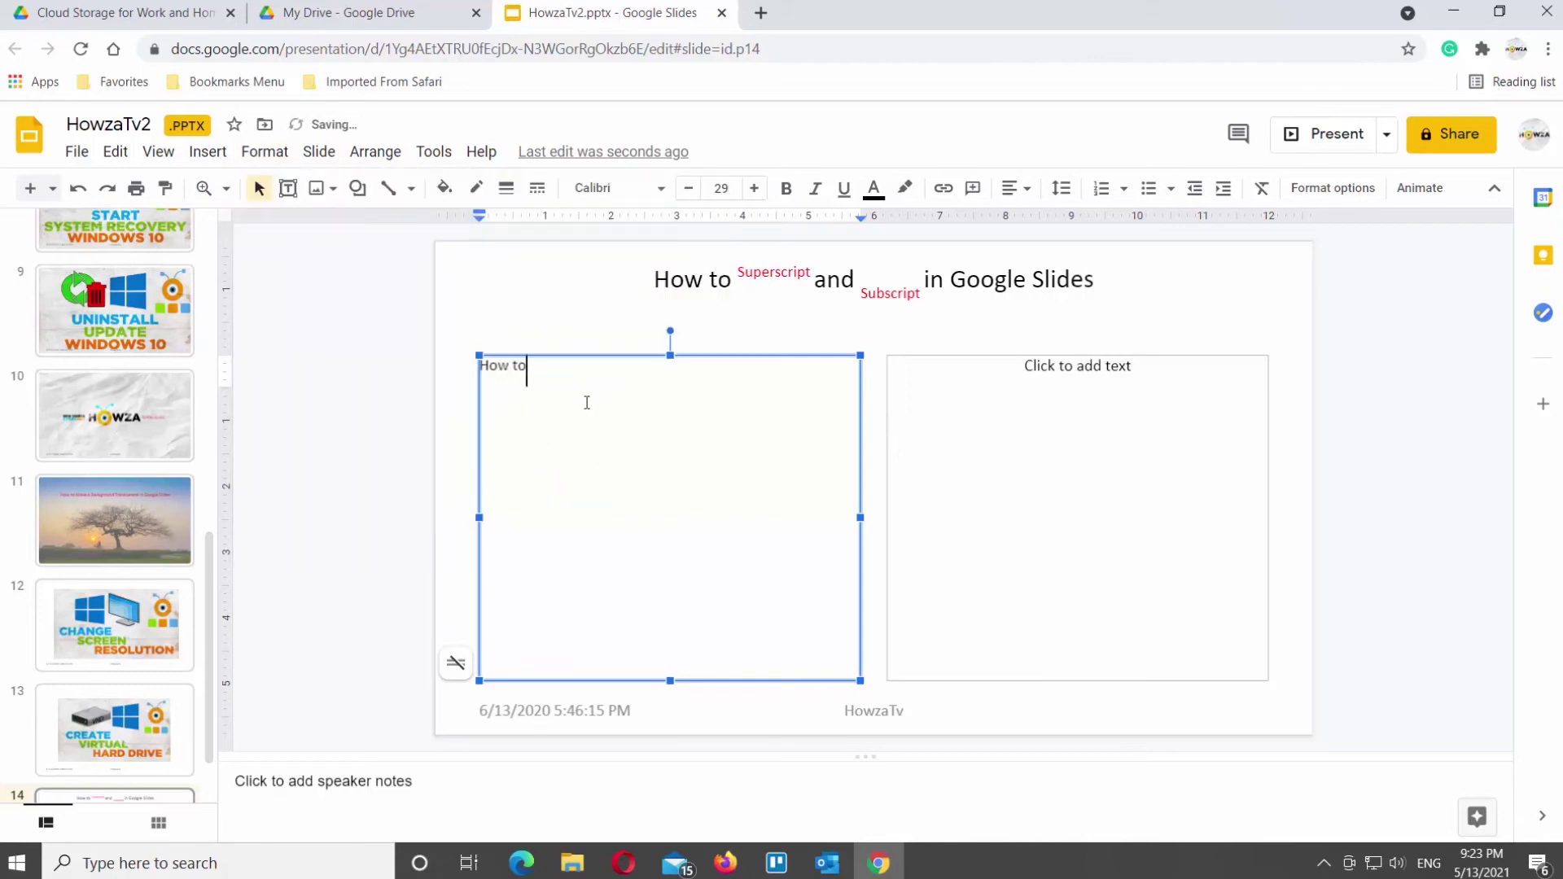
pyautogui.write(' Super')
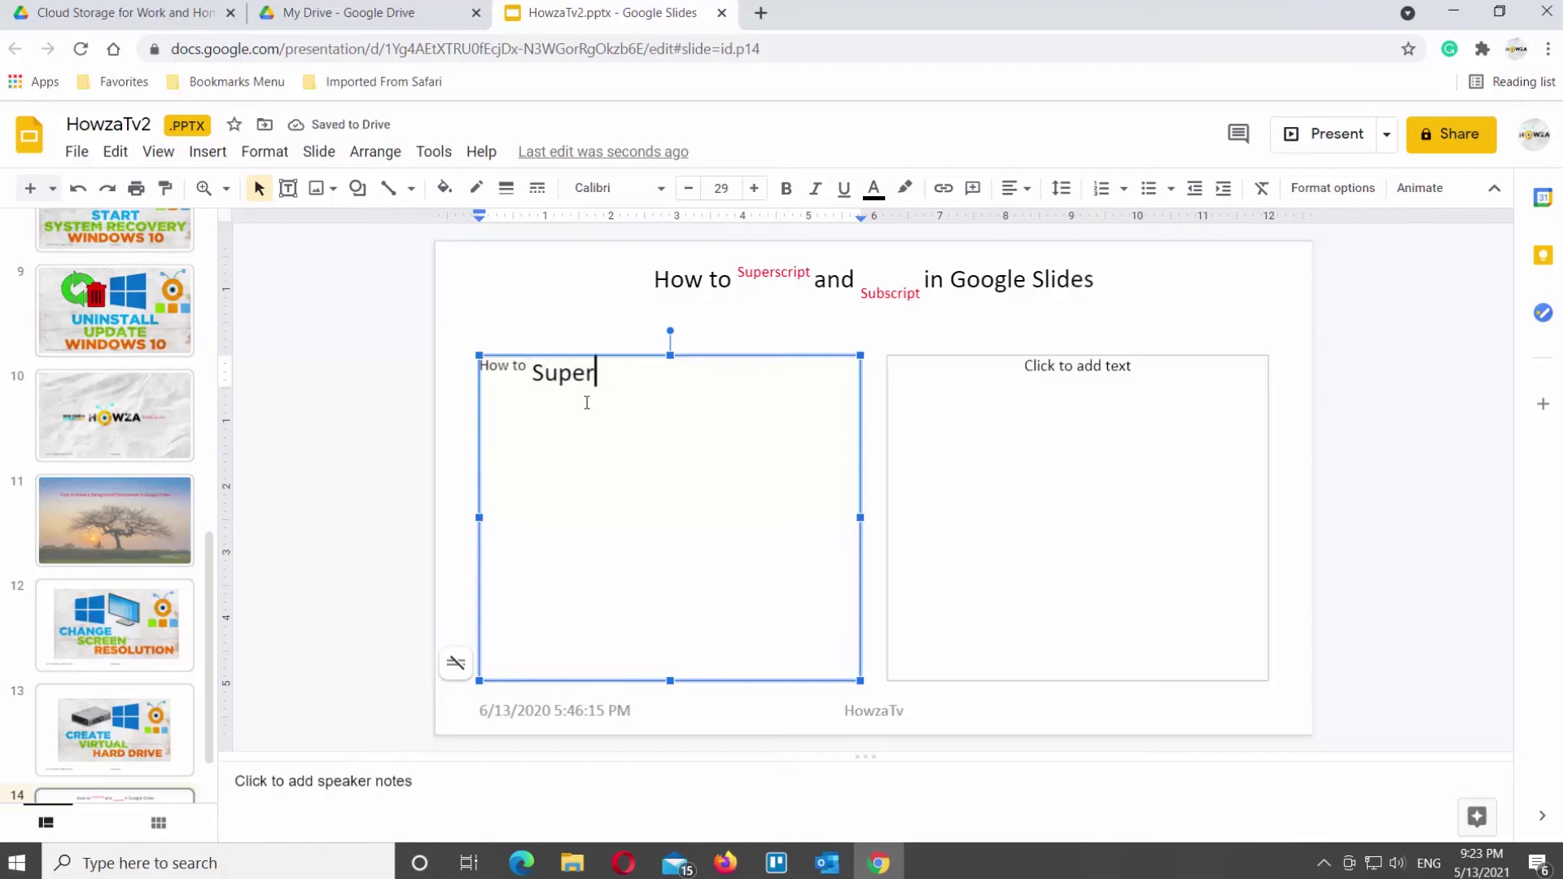
pyautogui.write('script and')
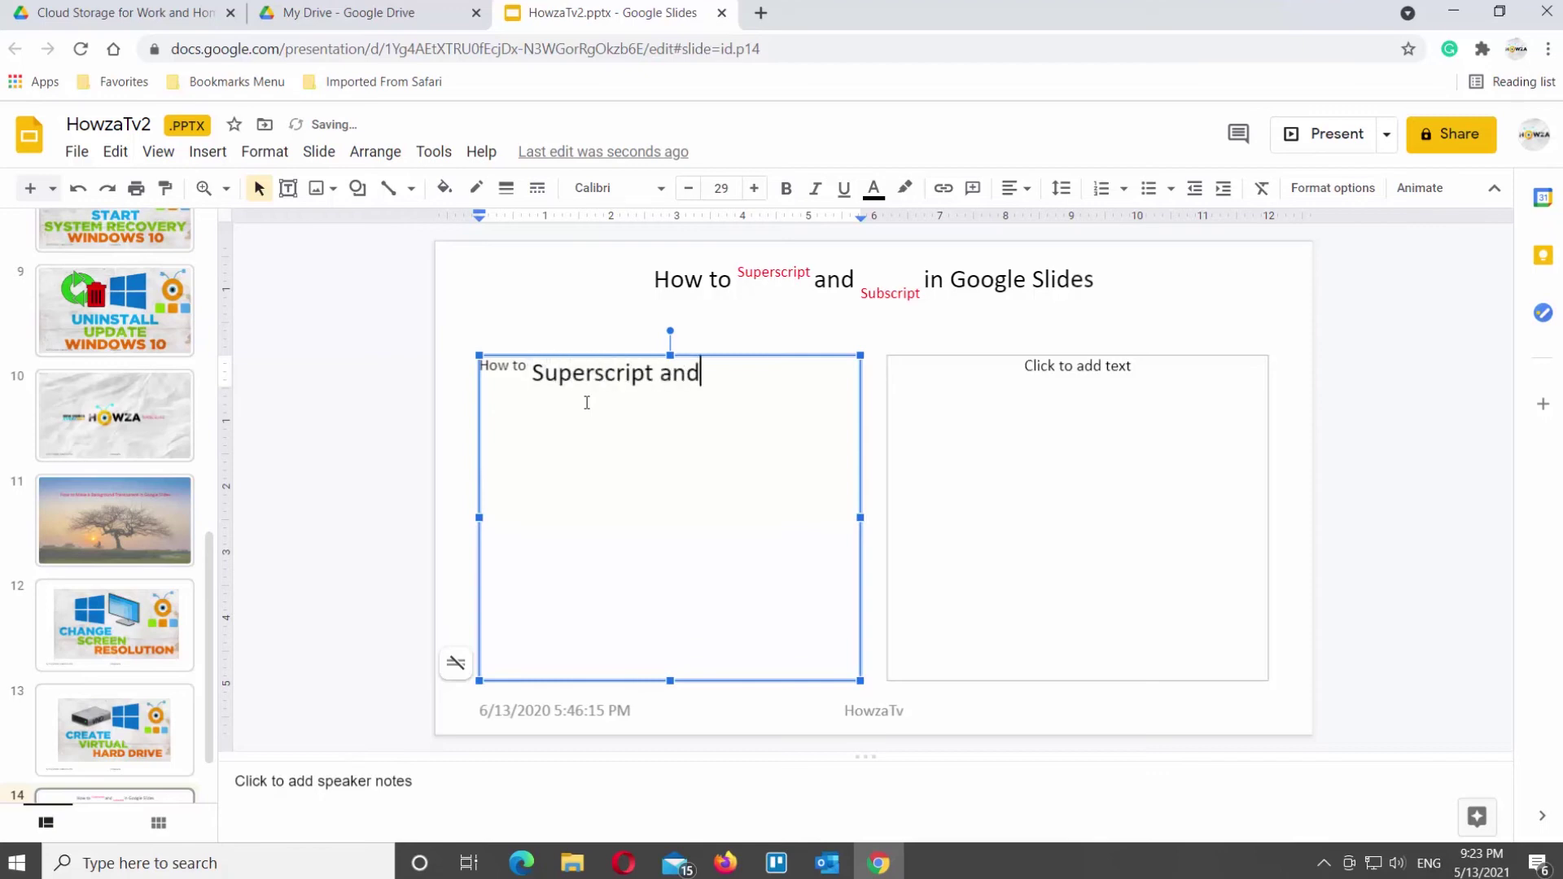
pyautogui.click(275, 158)
pyautogui.click(660, 393)
pyautogui.write('Subscript in')
pyautogui.click(264, 152)
pyautogui.click(538, 357)
pyautogui.write('Google Slid')
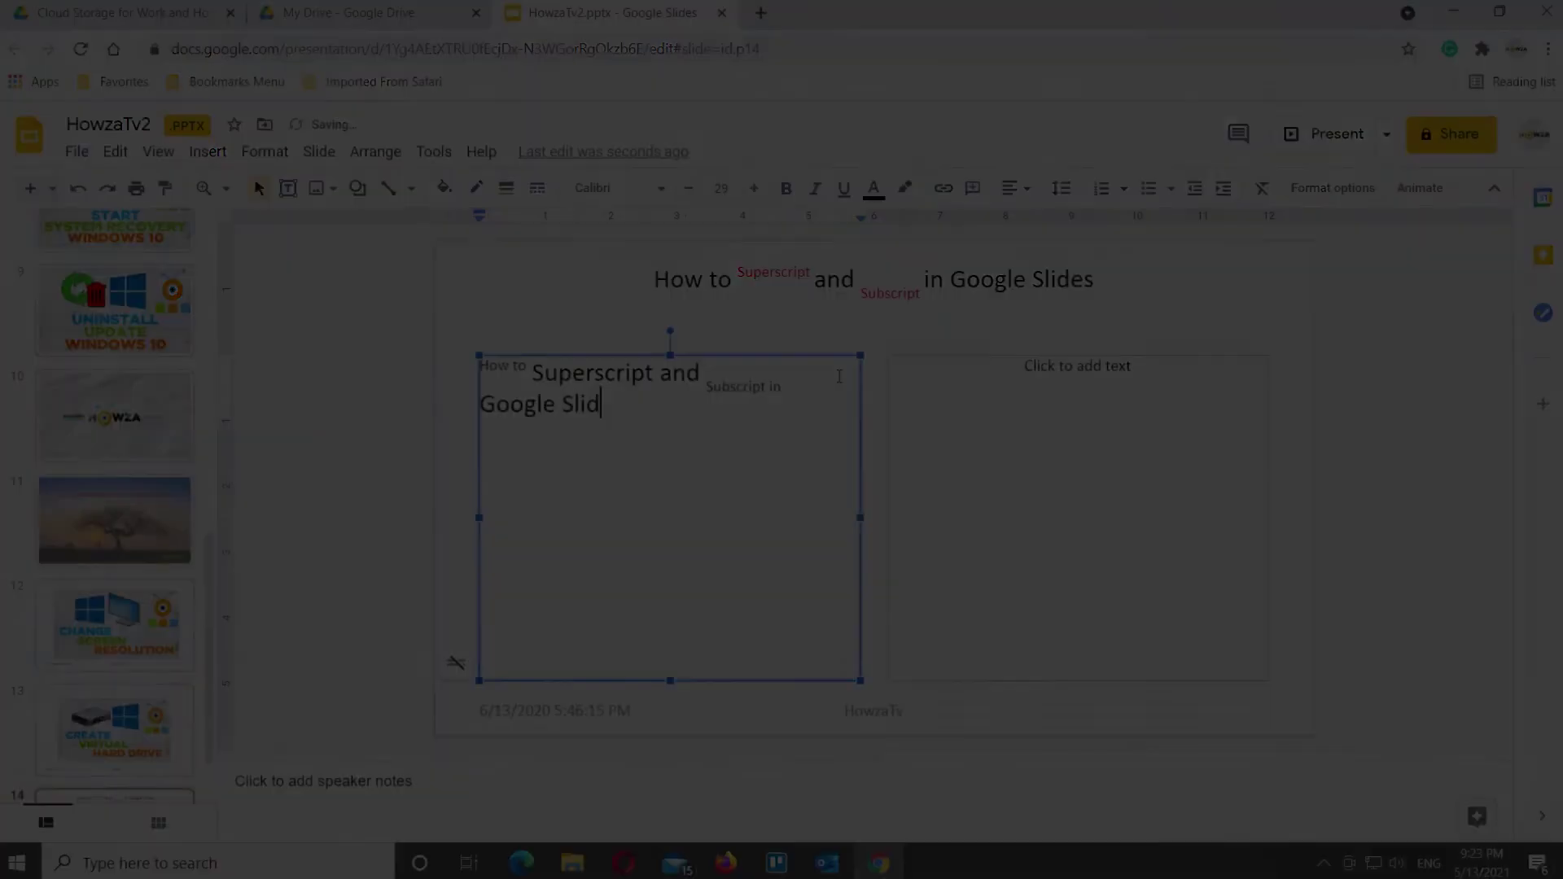